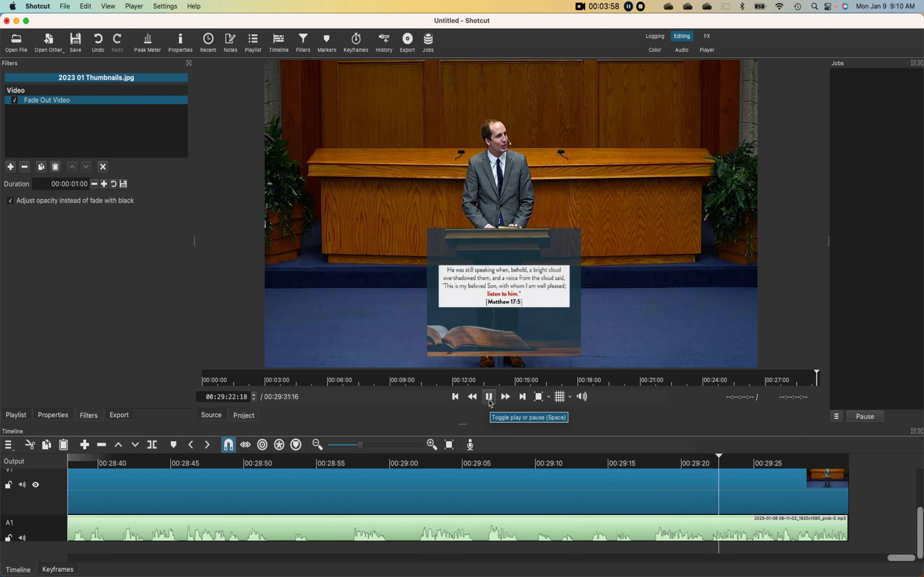
# - Review the end of the sermon and split both the V1 video and the A1 audio at 00:29:17:12
pyautogui.click(488, 399)
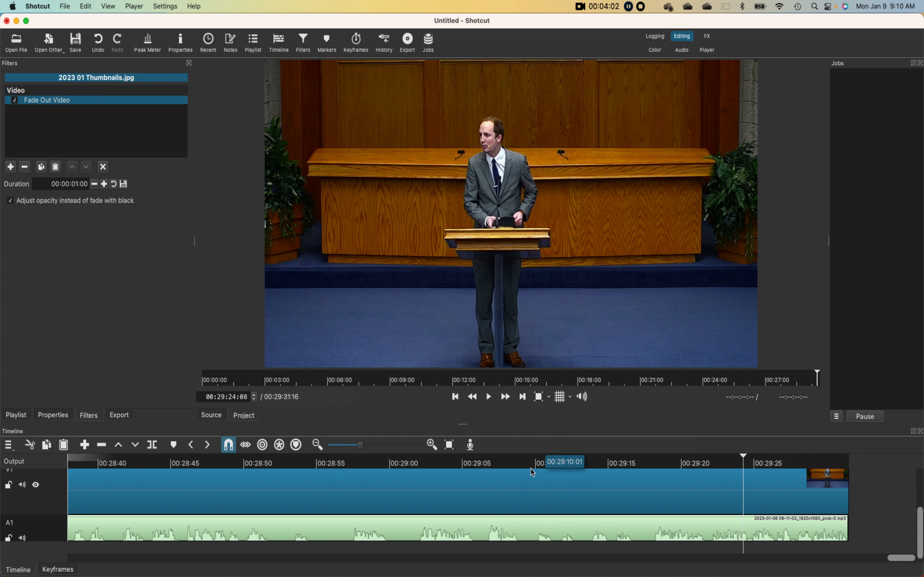
pyautogui.click(480, 471)
pyautogui.click(491, 404)
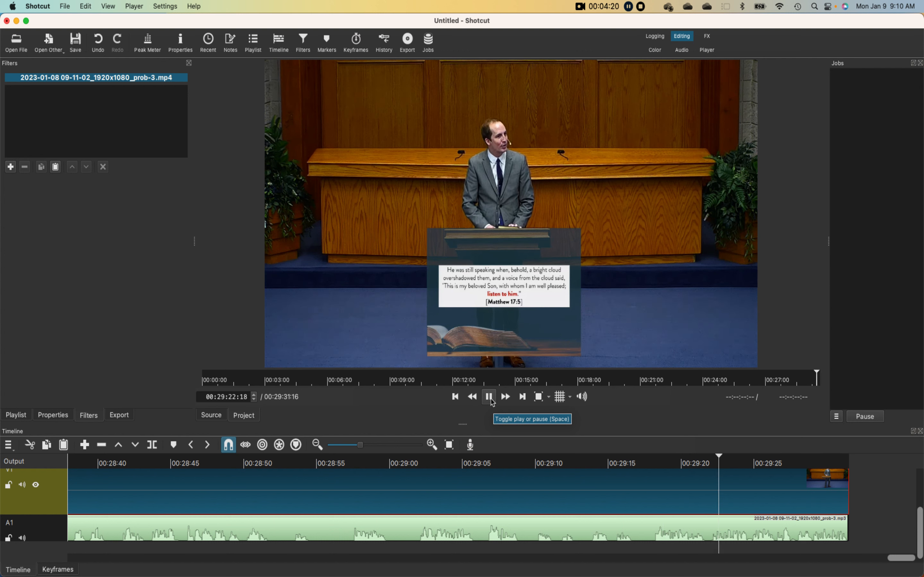
pyautogui.click(492, 401)
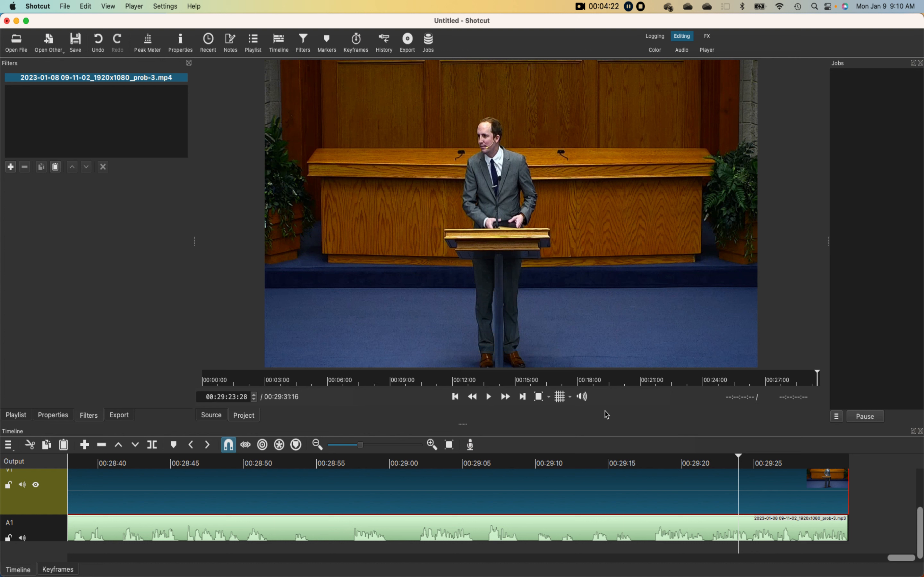
pyautogui.click(644, 463)
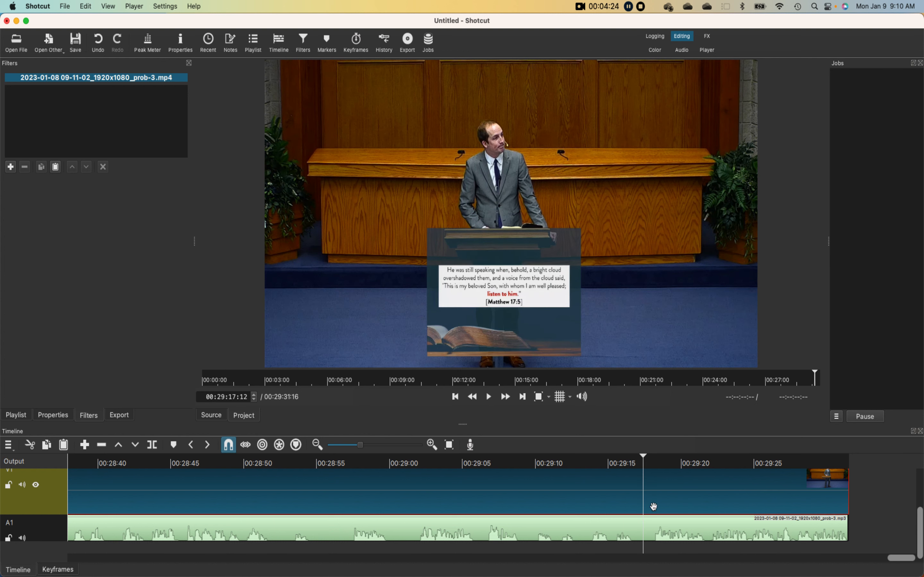
pyautogui.press('s')
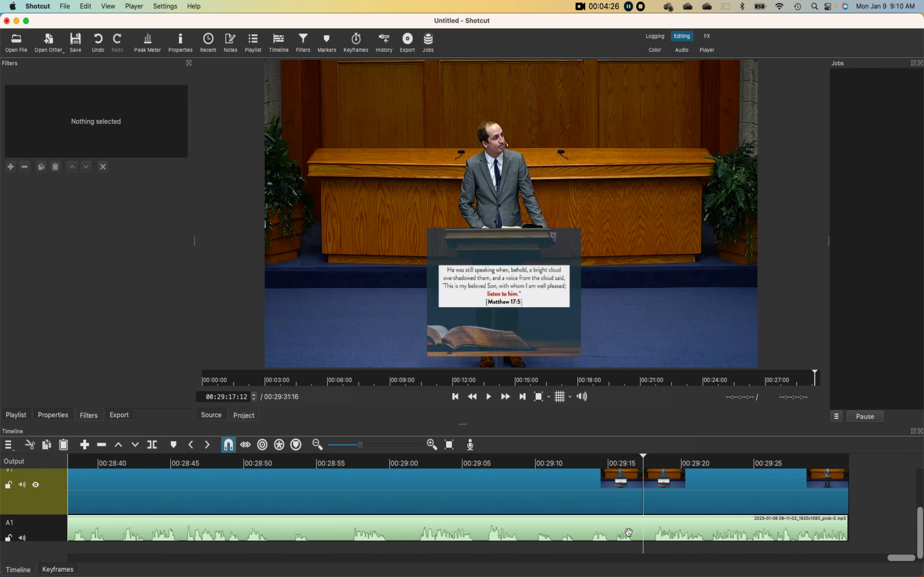
pyautogui.click(629, 532)
pyautogui.press('s')
# - Delete the leftover video and audio segments after the split at 00:29:17:12
pyautogui.click(711, 495)
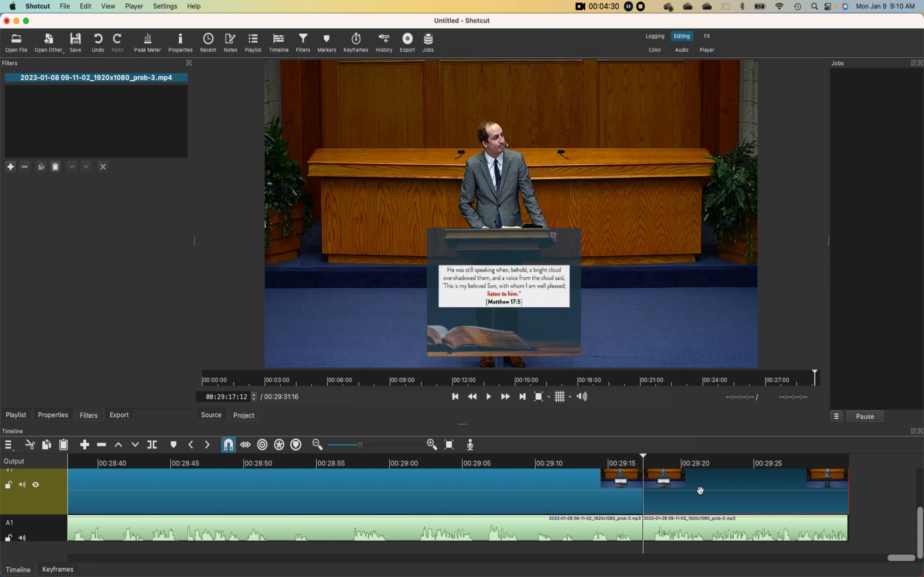
pyautogui.press('Delete')
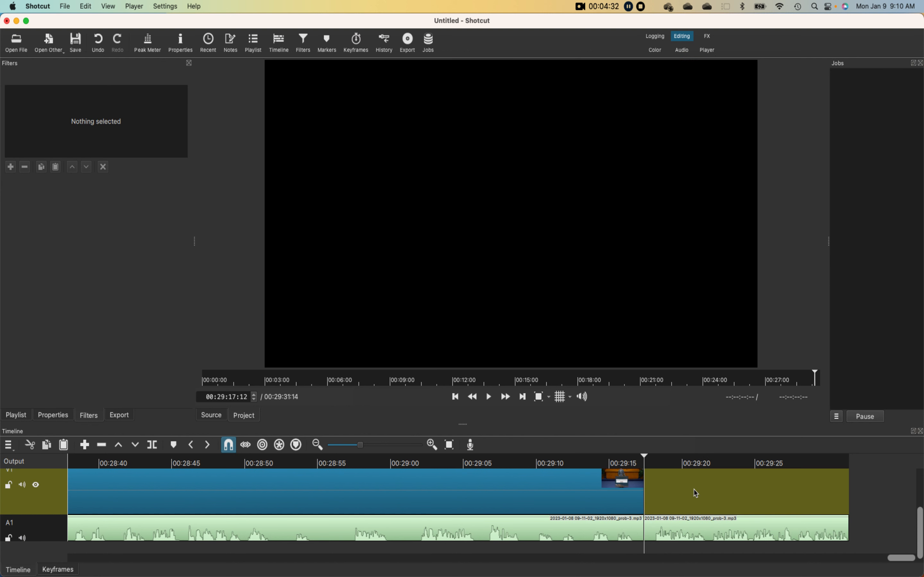
pyautogui.click(706, 534)
pyautogui.press('Delete')
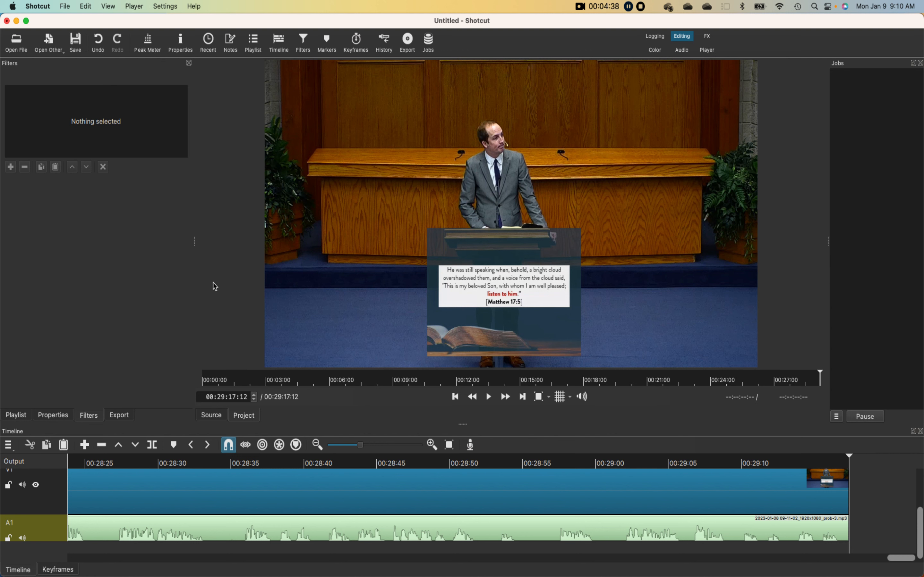
# - Open the postscript MP4 clip from the Downloads folder and place it on track V1 directly after the sermon video
pyautogui.press('super+o')
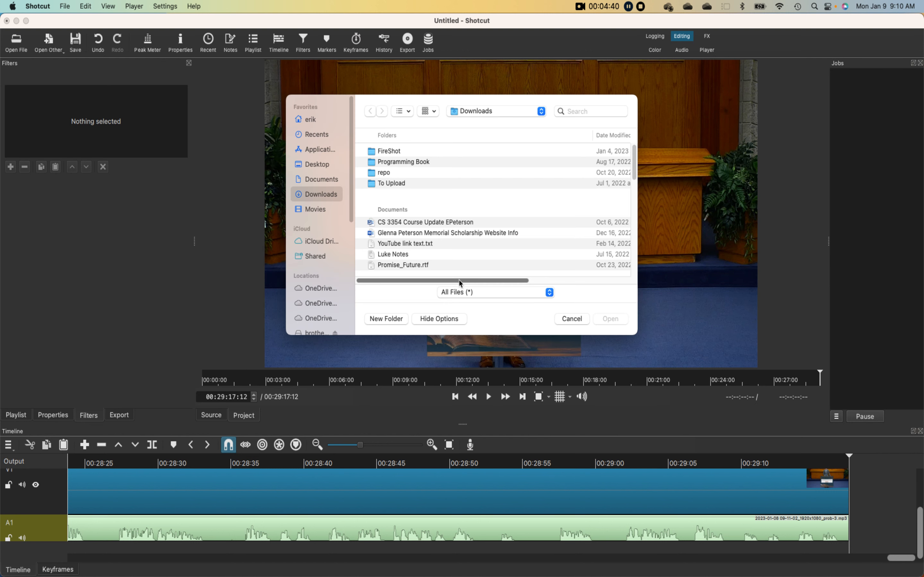
pyautogui.scroll(-5, 436, 234)
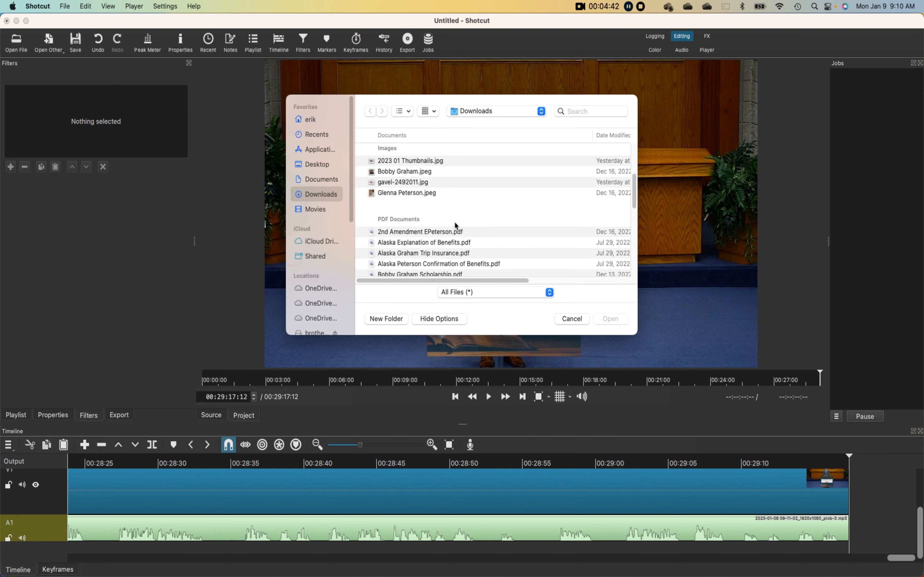
pyautogui.scroll(-10, 458, 223)
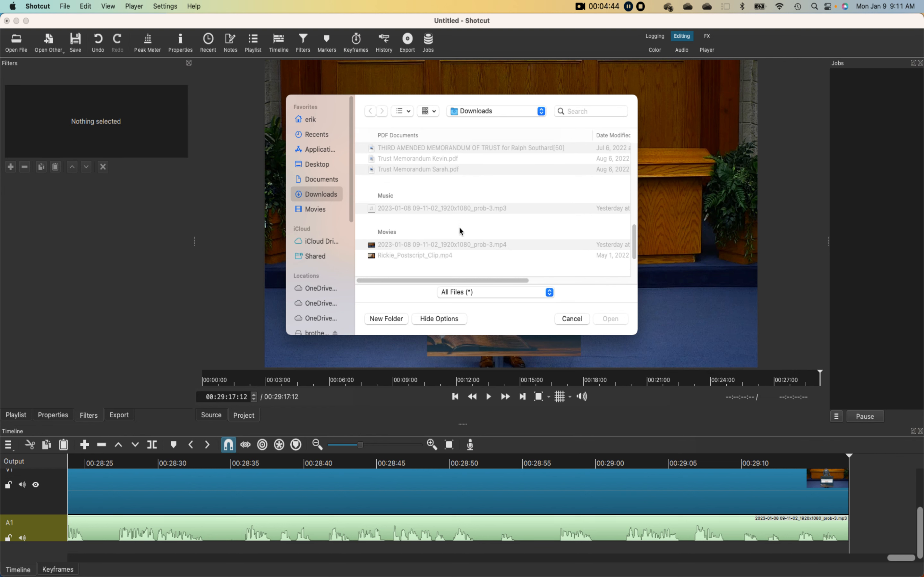
pyautogui.doubleClick(433, 255)
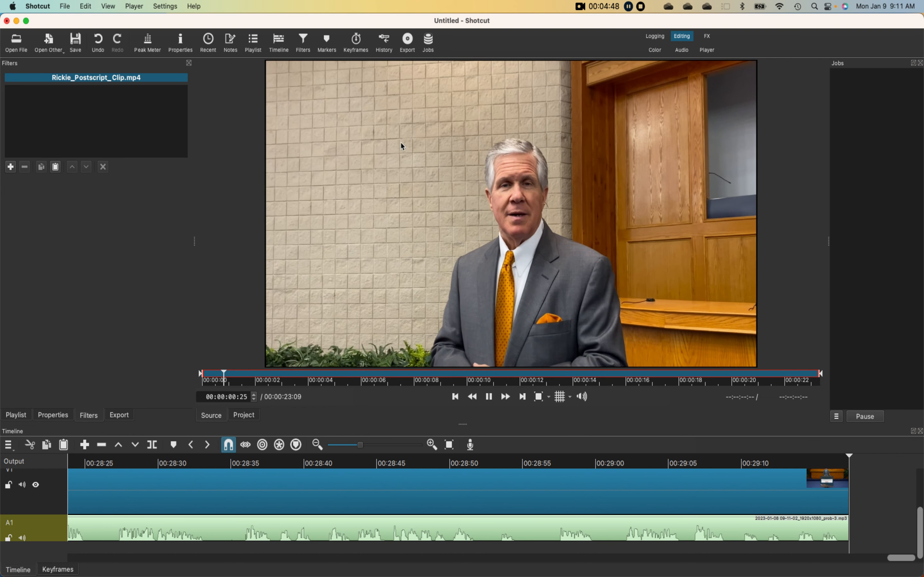
pyautogui.moveTo(375, 175); pyautogui.dragTo(852, 479)
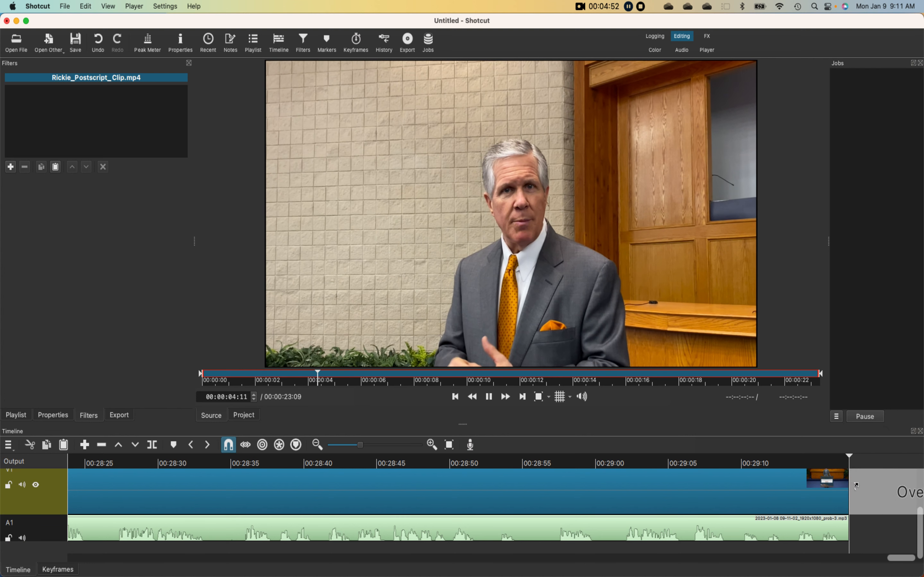
# - Overlap the start of the postscript clip with the end of the sermon video to create a short transition, and preview it
pyautogui.moveTo(896, 560); pyautogui.dragTo(901, 559)
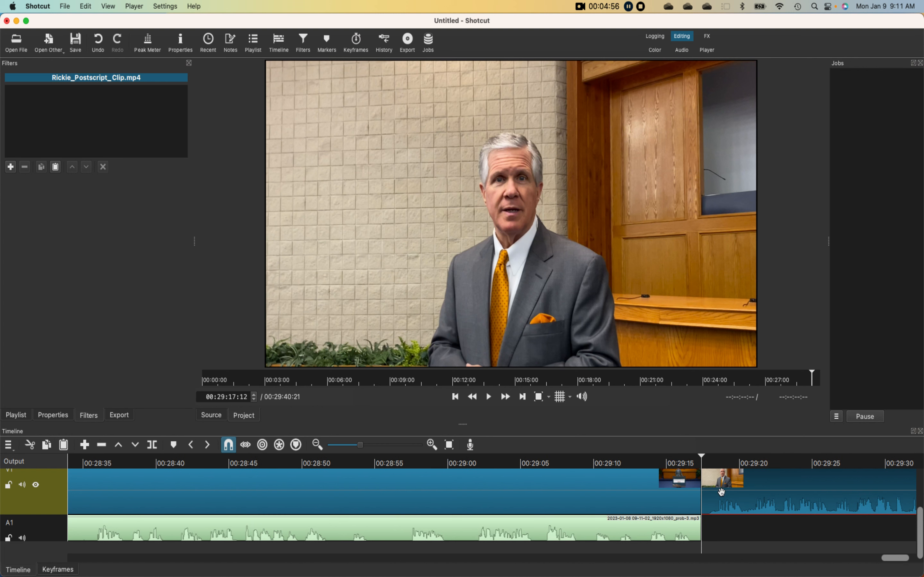
pyautogui.moveTo(729, 493); pyautogui.dragTo(713, 496)
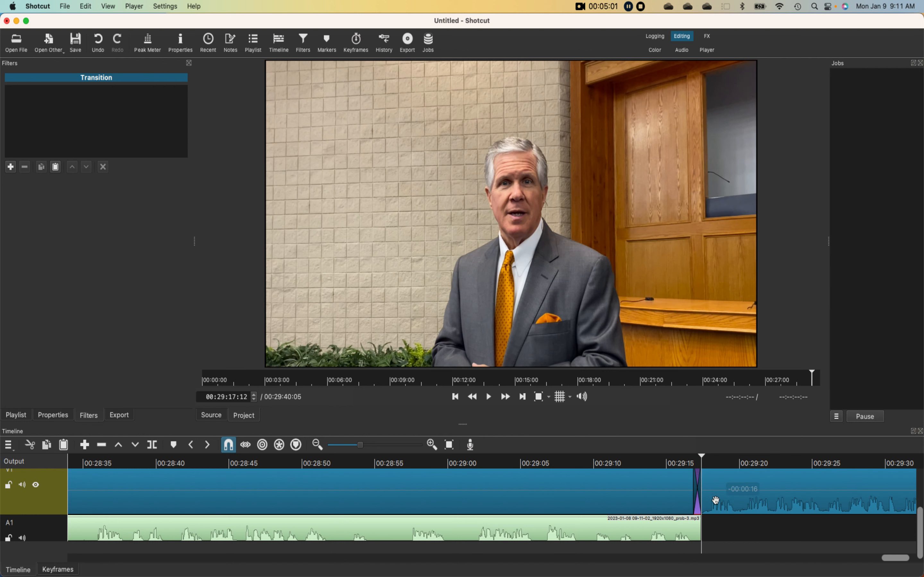
pyautogui.click(648, 461)
pyautogui.click(489, 397)
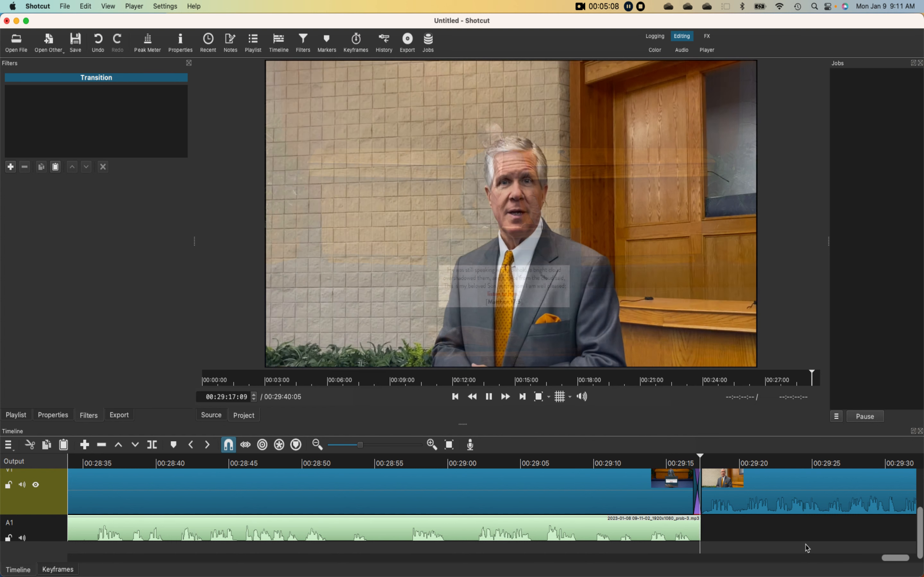
pyautogui.press('space')
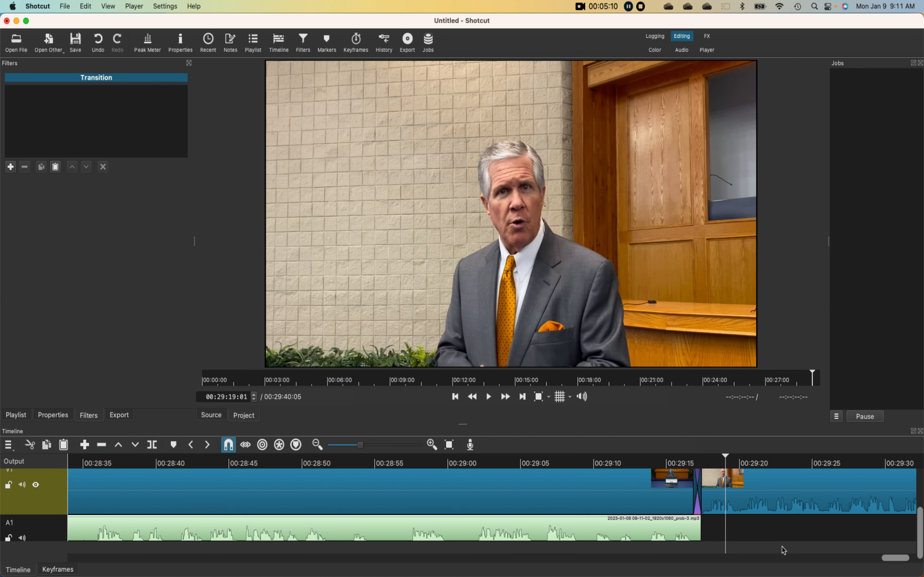
# - Select the A1 audio clip and play the start of the timeline from 00:00:03:06 to check the audio sync
pyautogui.moveTo(897, 562); pyautogui.dragTo(84, 561)
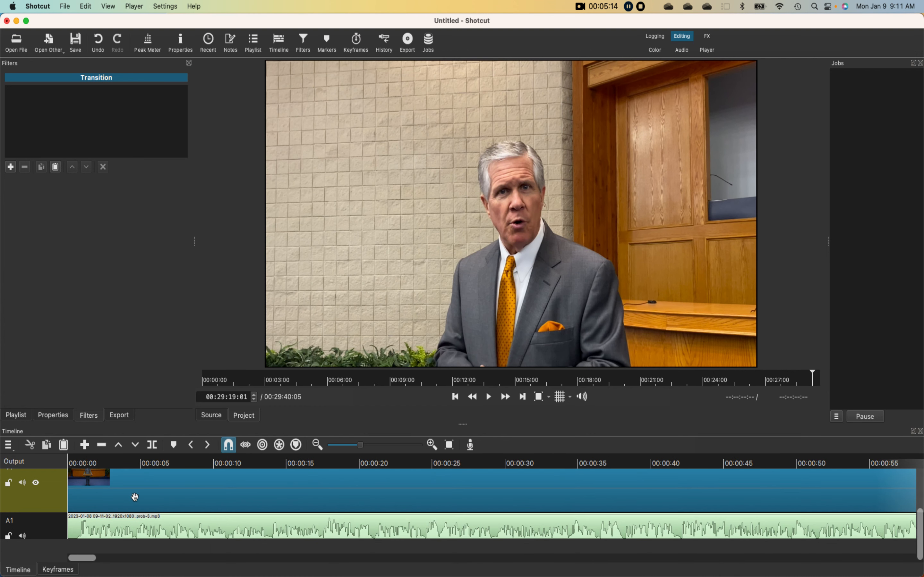
pyautogui.scroll(-1, 134, 497)
pyautogui.click(134, 527)
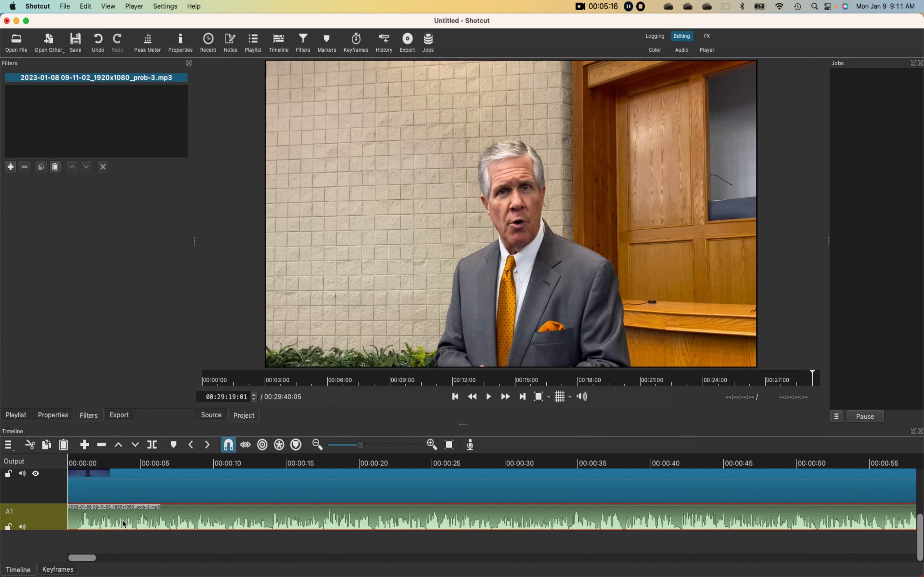
pyautogui.click(115, 463)
pyautogui.click(494, 400)
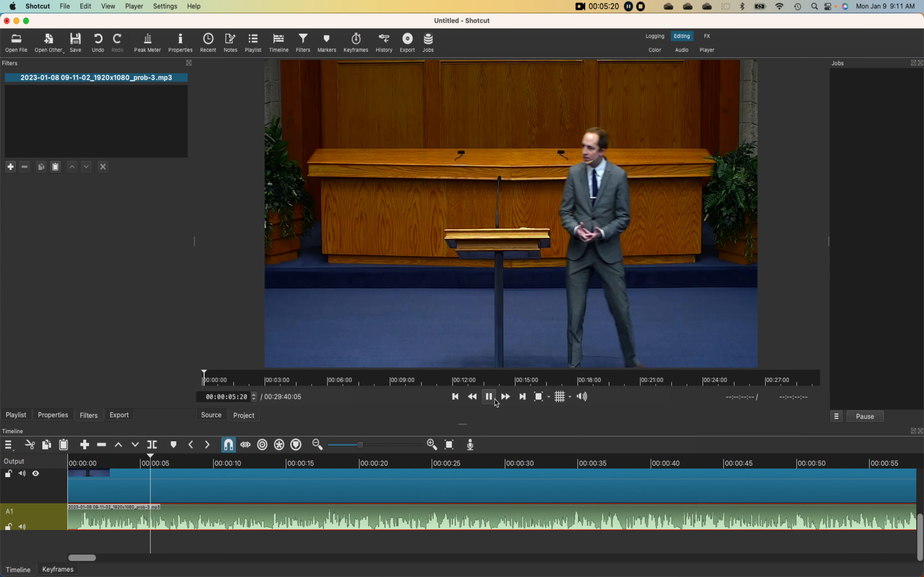
pyautogui.click(495, 400)
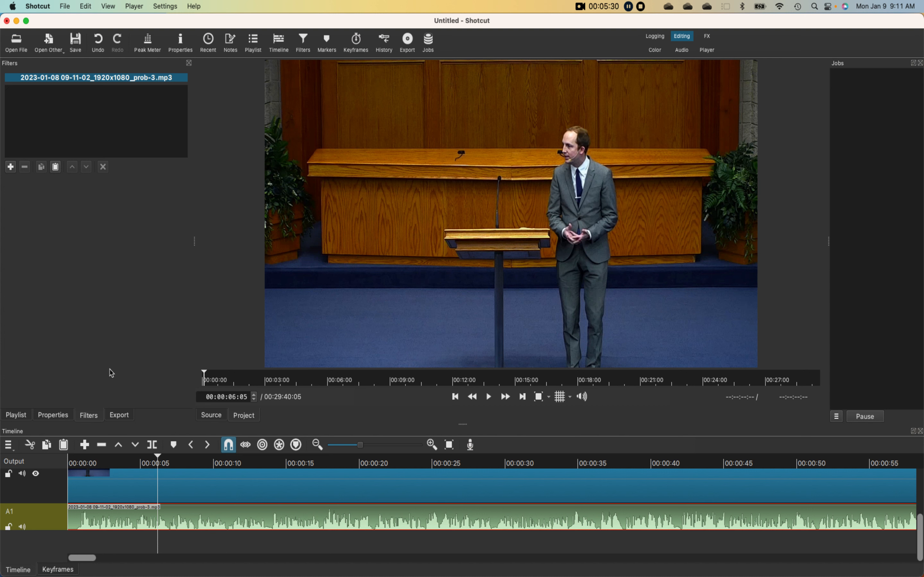
# - Add a Delay filter with the Auditorium .07 preset to the A1 audio clip and play a few seconds to check it
pyautogui.click(12, 168)
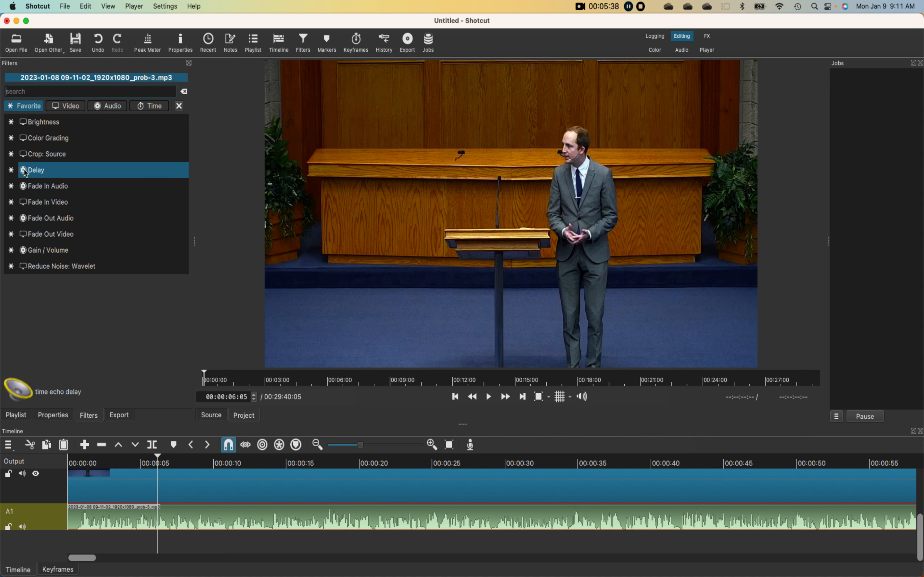
pyautogui.click(54, 174)
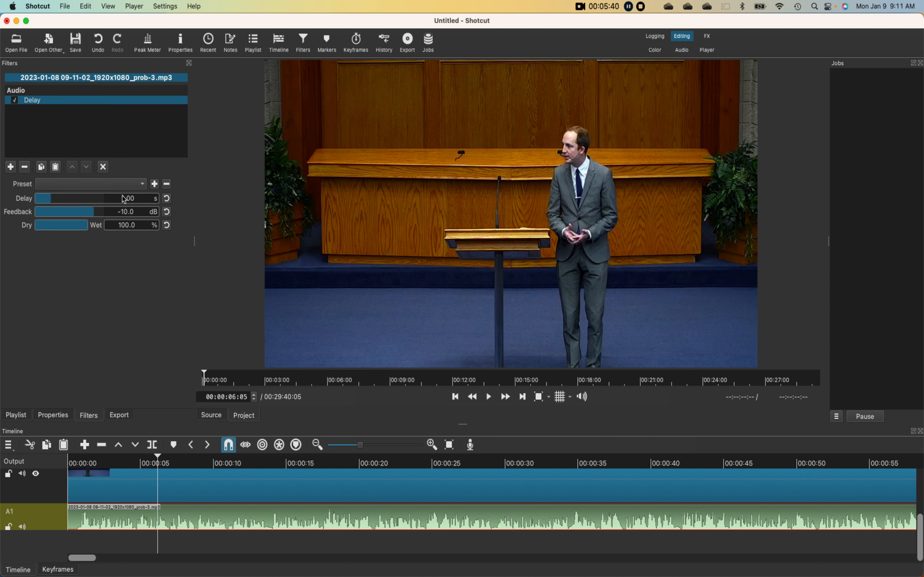
pyautogui.click(131, 185)
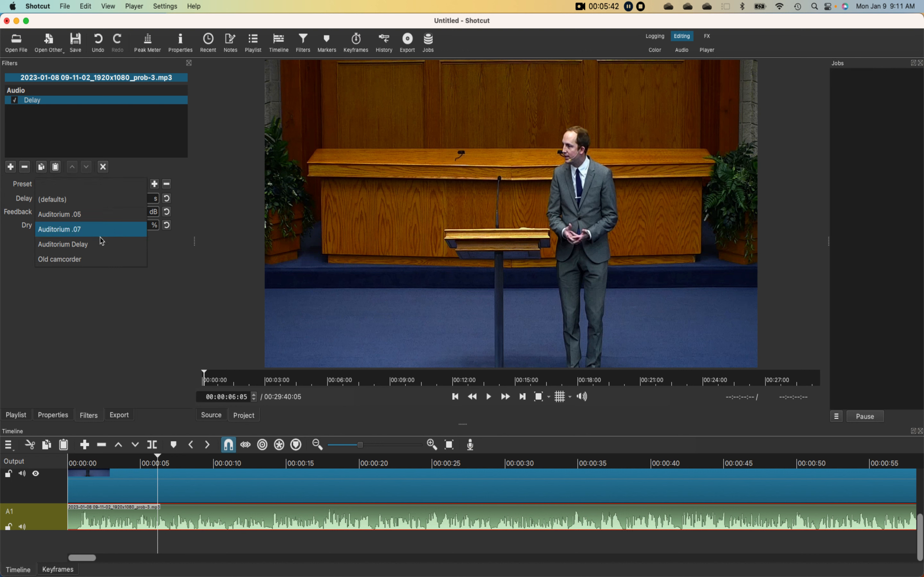
pyautogui.click(77, 233)
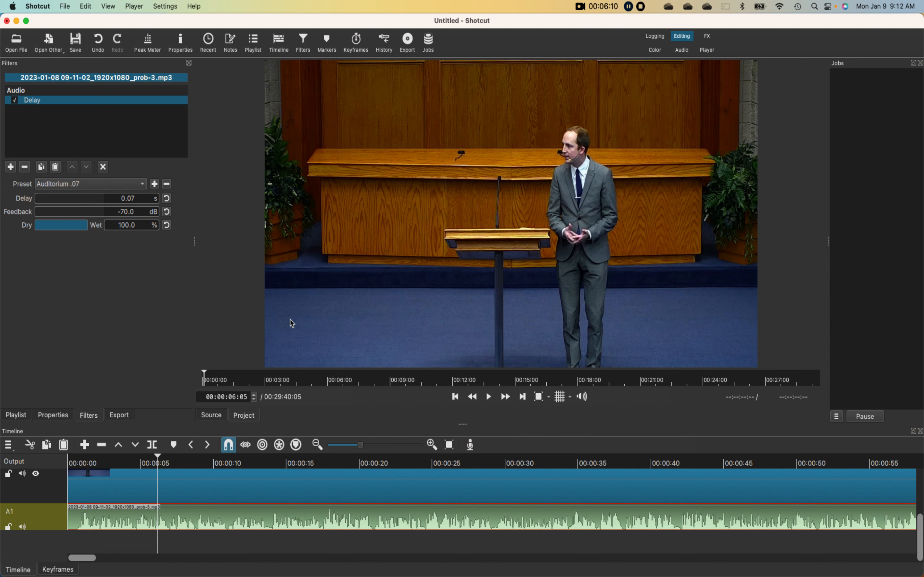
pyautogui.click(489, 399)
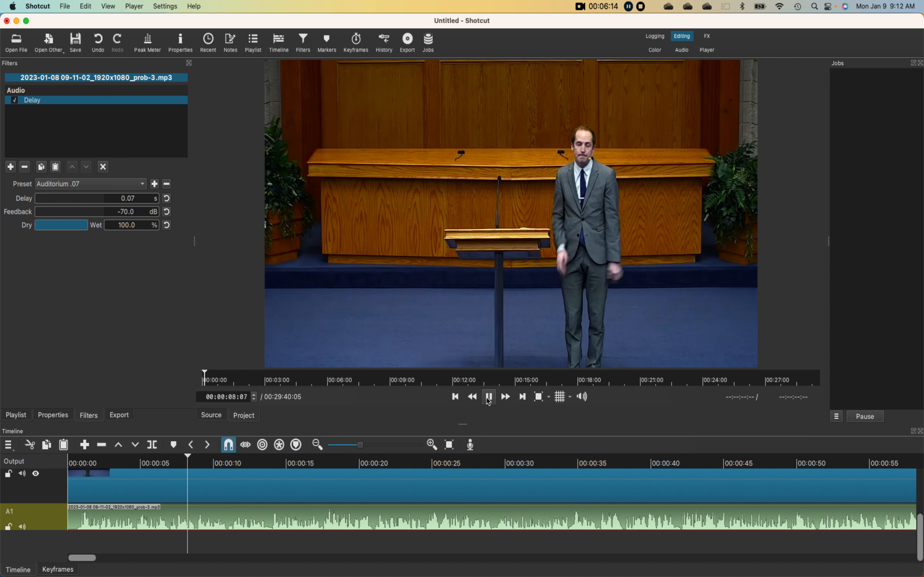
pyautogui.click(488, 397)
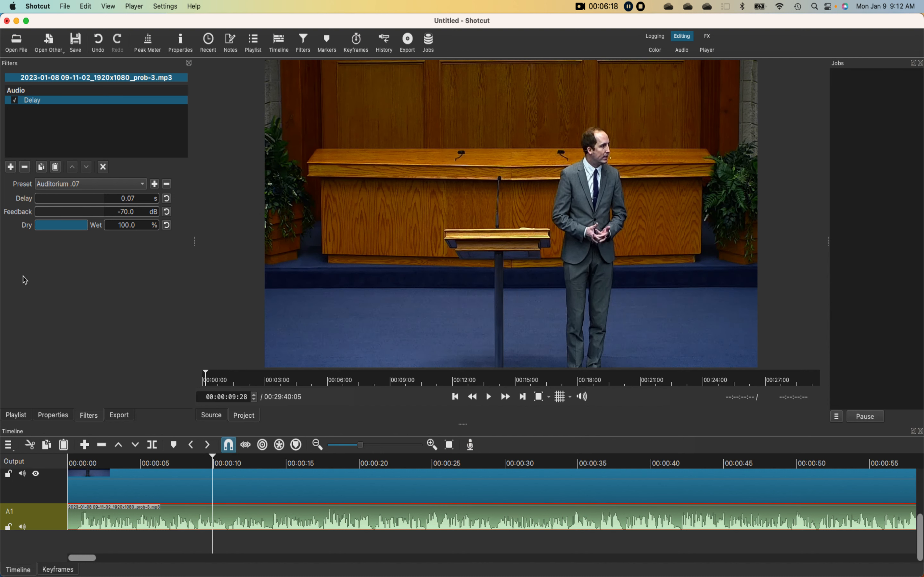
# - Add a Brightness filter with the New Camcorder 2022 preset to the sermon video clip on V1
pyautogui.click(178, 485)
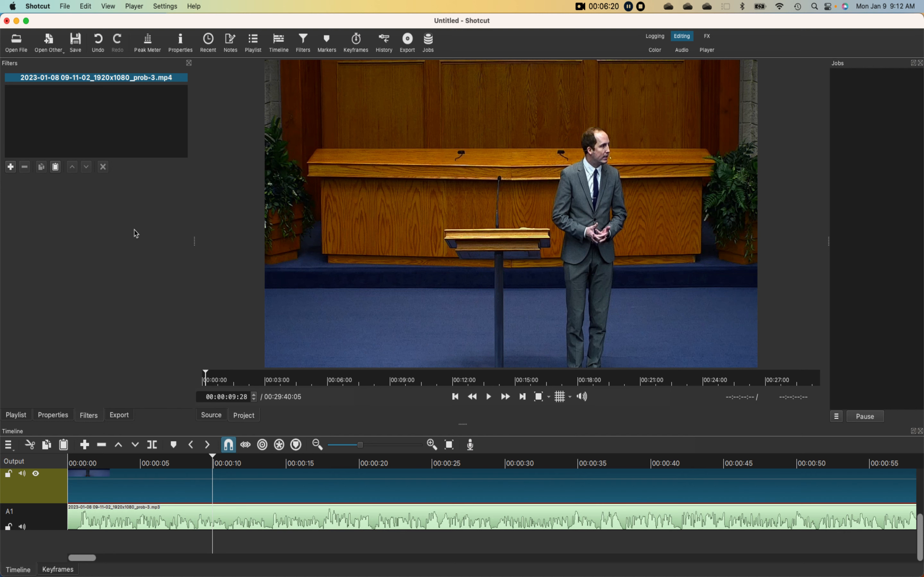
pyautogui.click(11, 167)
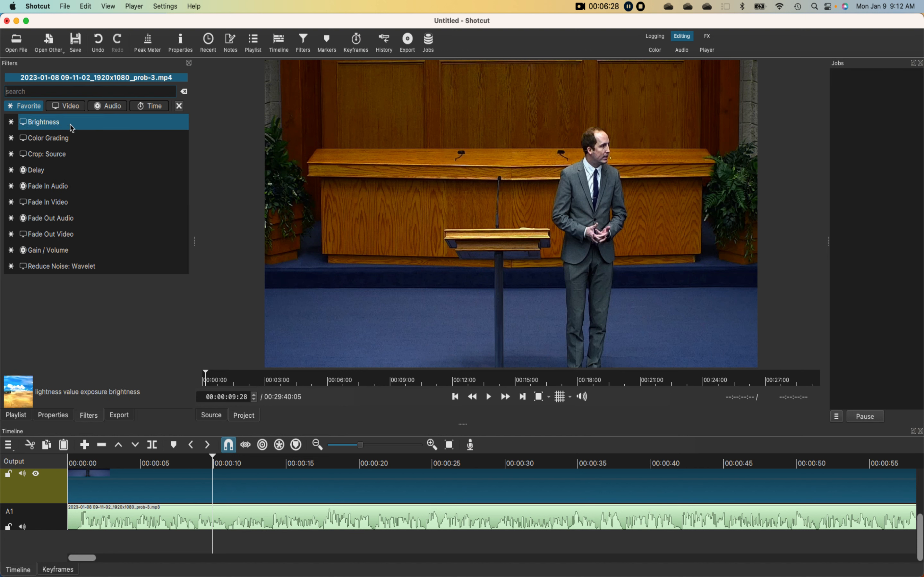
pyautogui.click(59, 125)
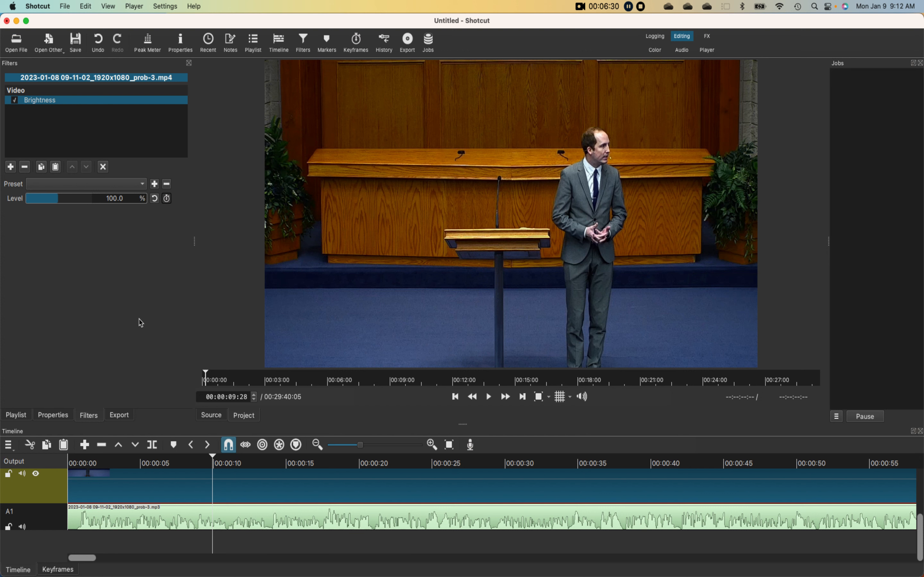
pyautogui.click(133, 184)
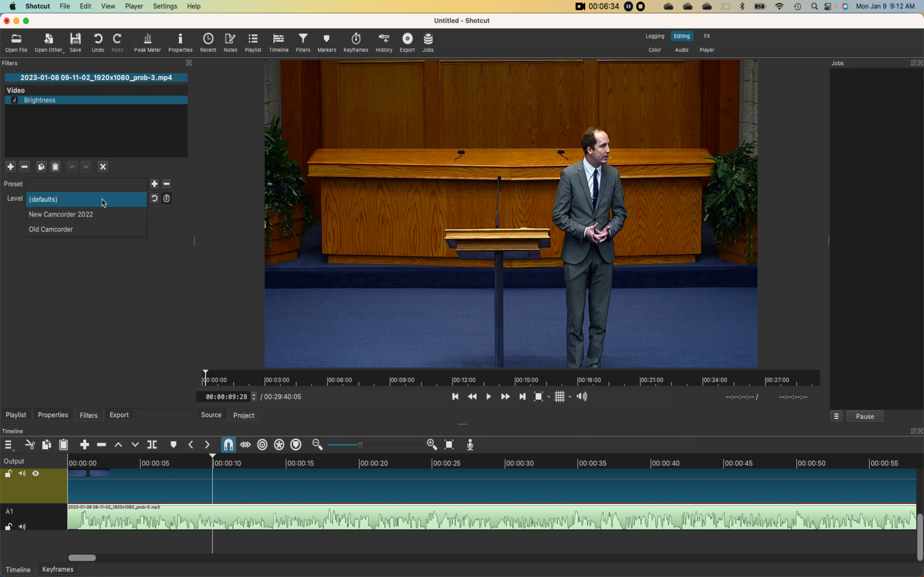
pyautogui.click(96, 217)
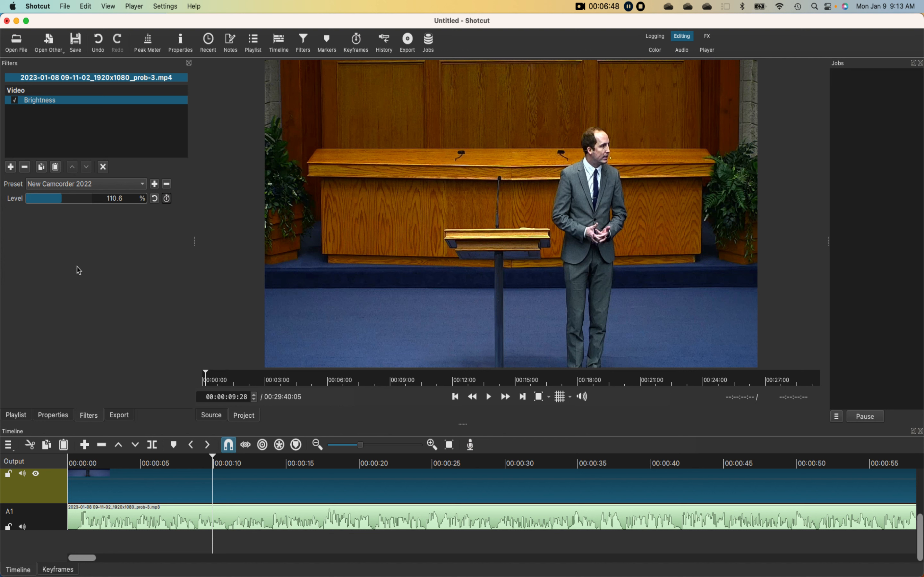
pyautogui.click(12, 169)
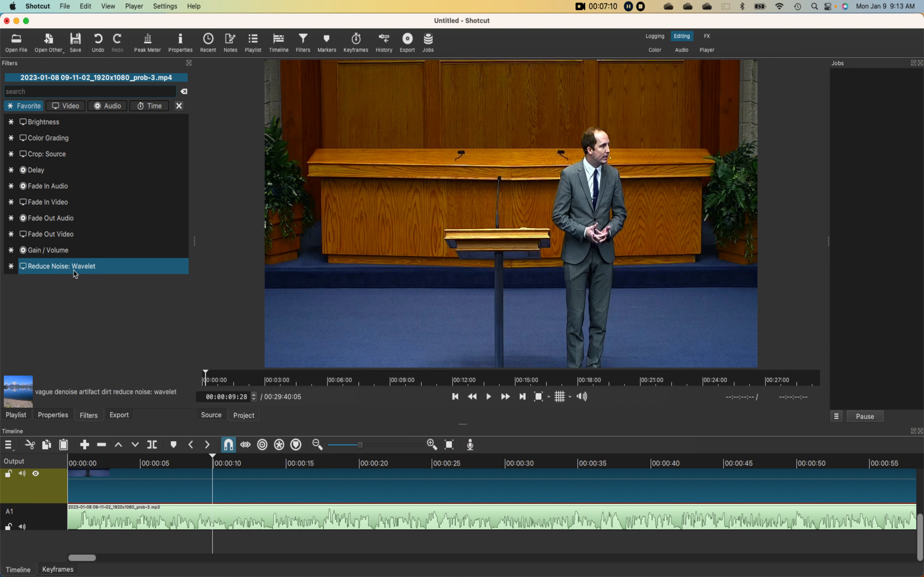
pyautogui.click(56, 271)
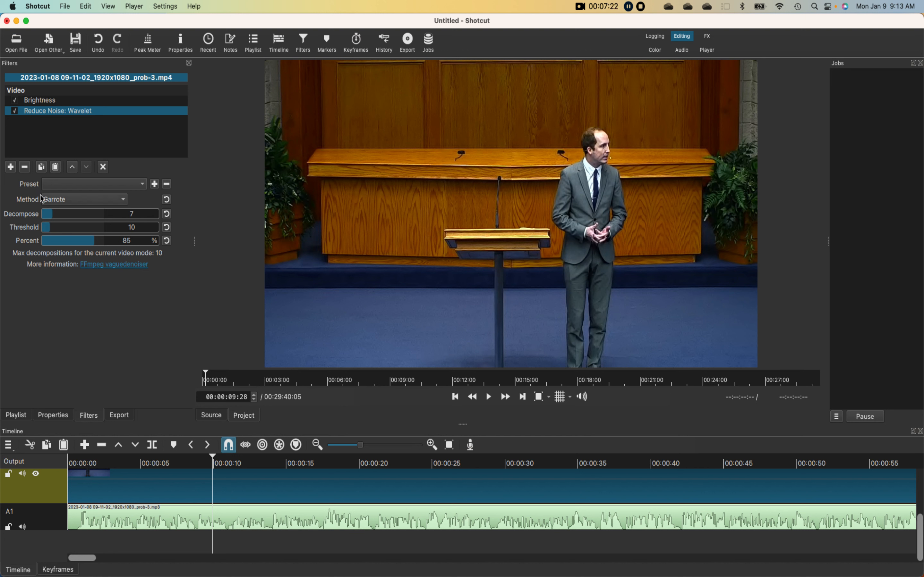
pyautogui.click(24, 168)
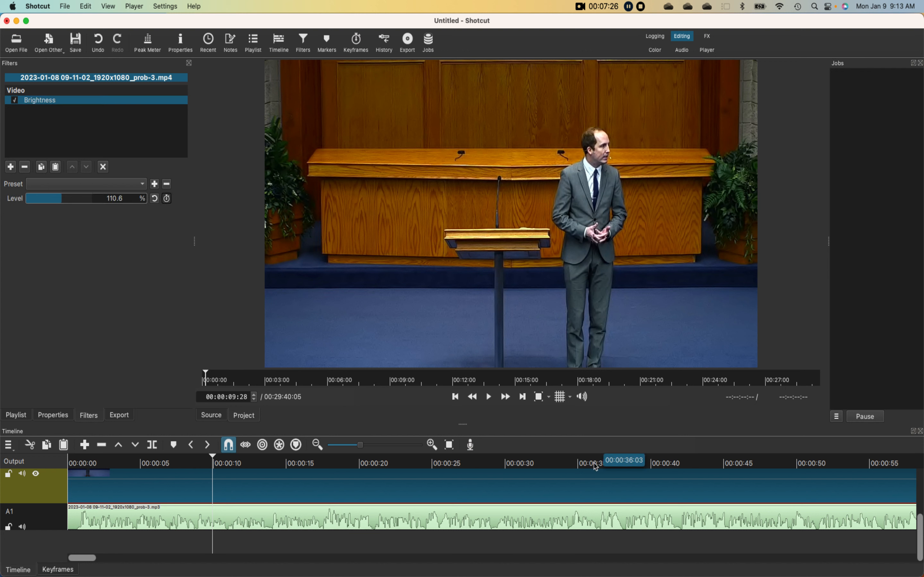
# - Set the export's video bitrate to 8M in the advanced codec settings, and check the audio and video export settings
pyautogui.click(12, 168)
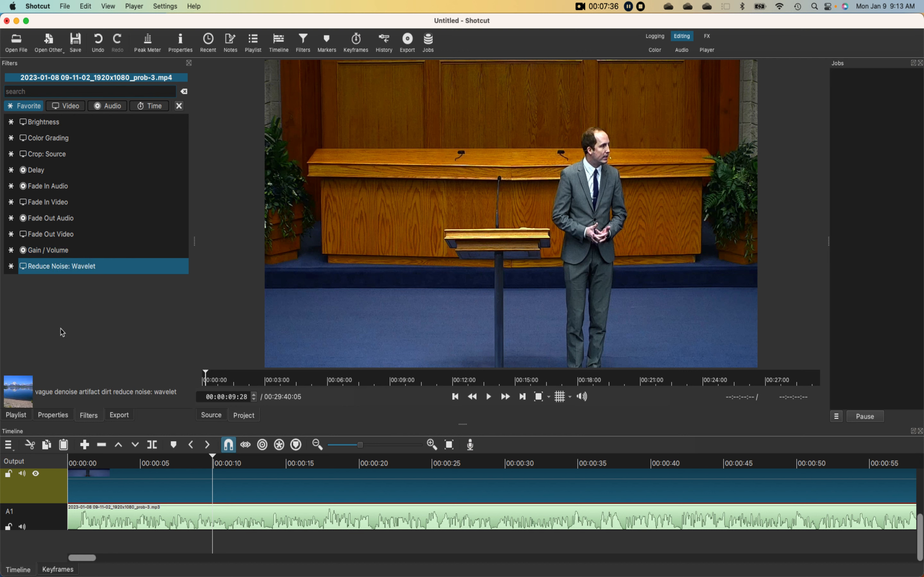
pyautogui.click(118, 417)
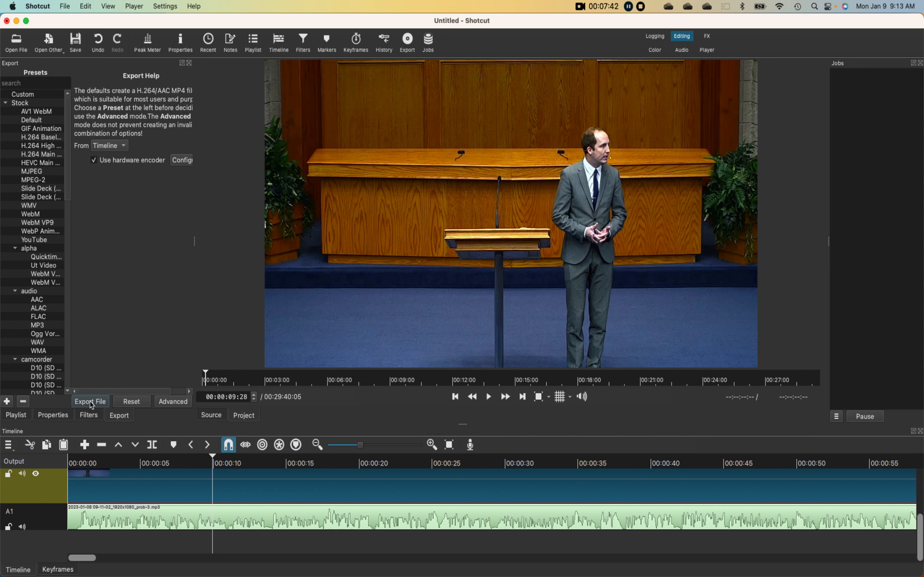
pyautogui.click(179, 400)
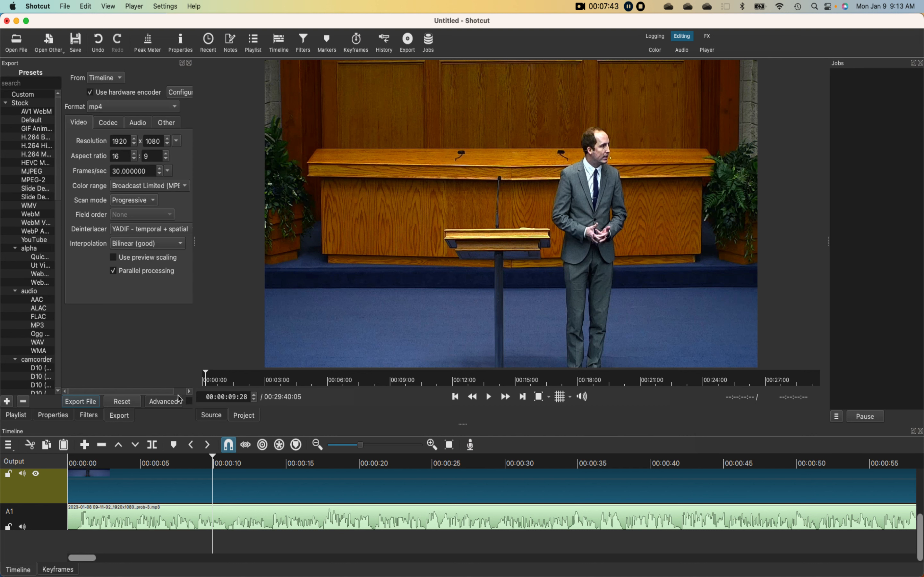
pyautogui.click(112, 125)
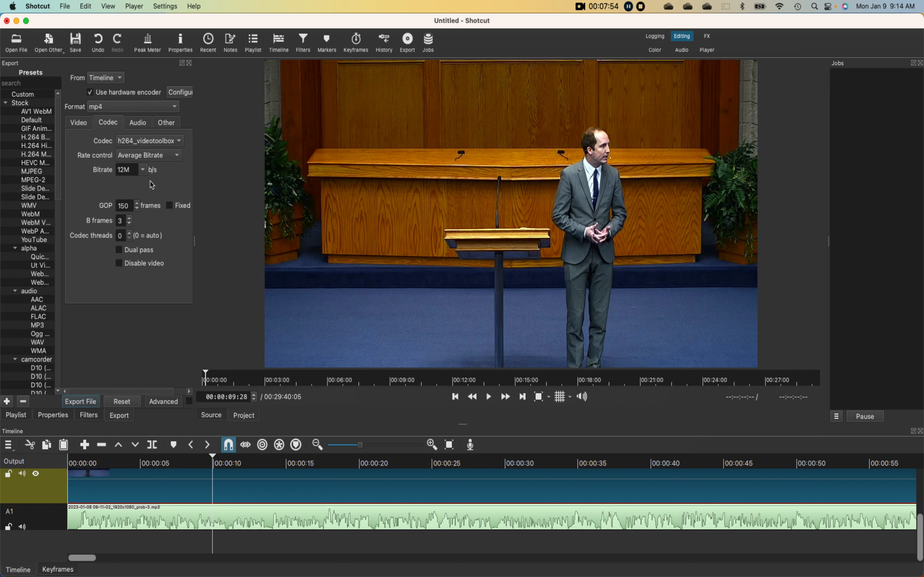
pyautogui.click(142, 170)
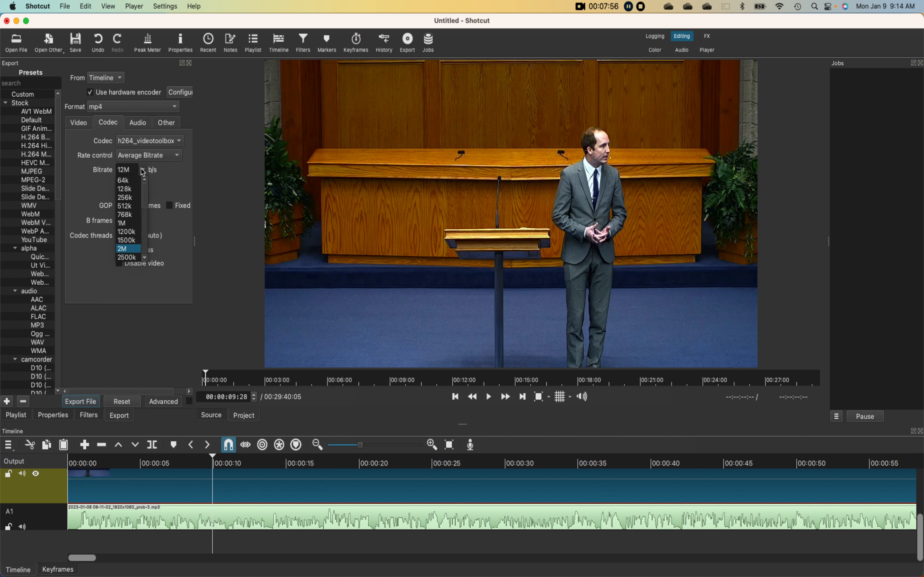
pyautogui.scroll(-2, 132, 229)
pyautogui.click(130, 249)
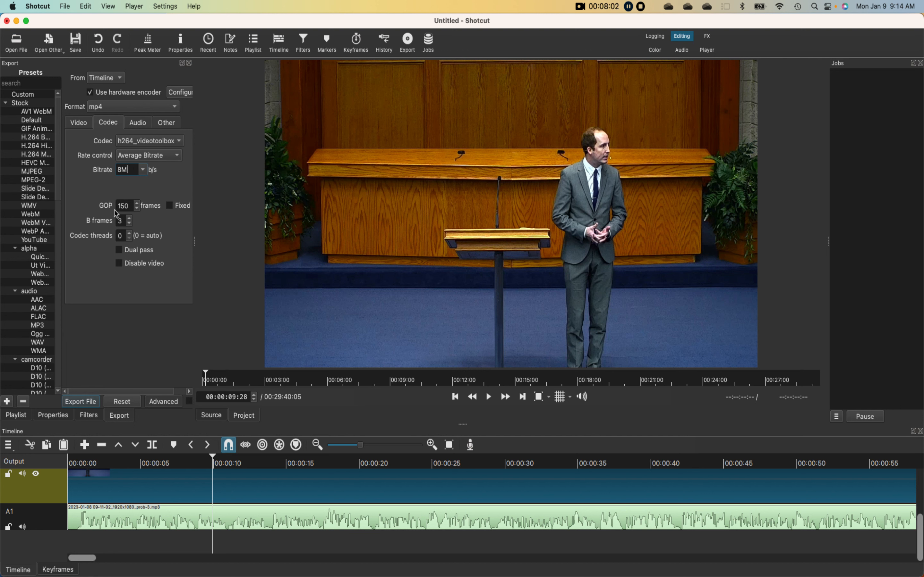
pyautogui.click(139, 125)
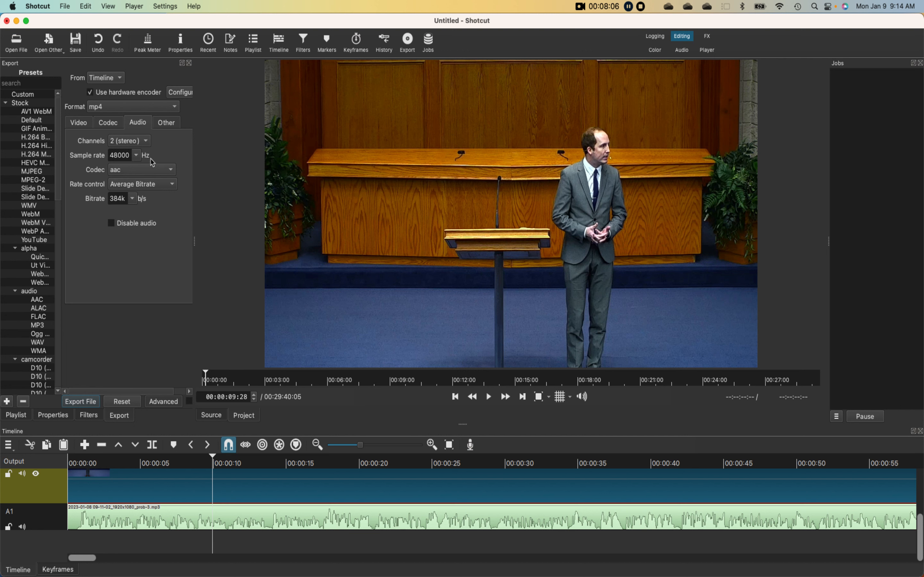
pyautogui.click(75, 124)
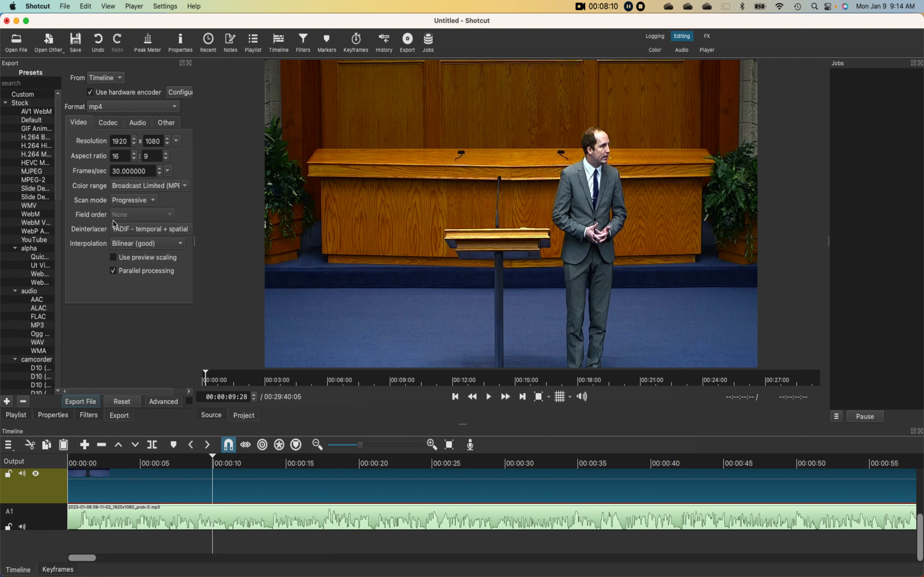
# - Export the timeline as an MP4 to Downloads, named "20230108-1-Why Does it Matter" followed by the speaker's full name
pyautogui.click(83, 401)
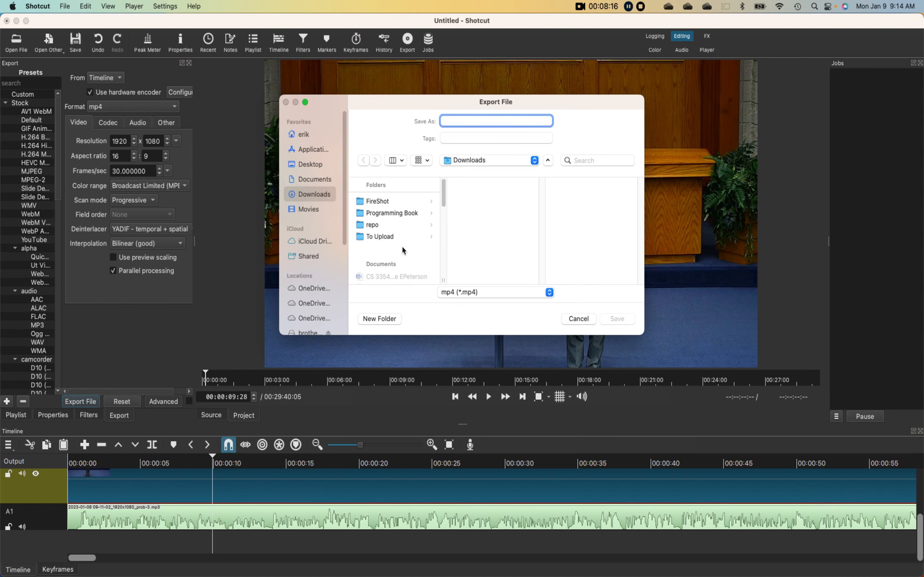
pyautogui.write('202301')
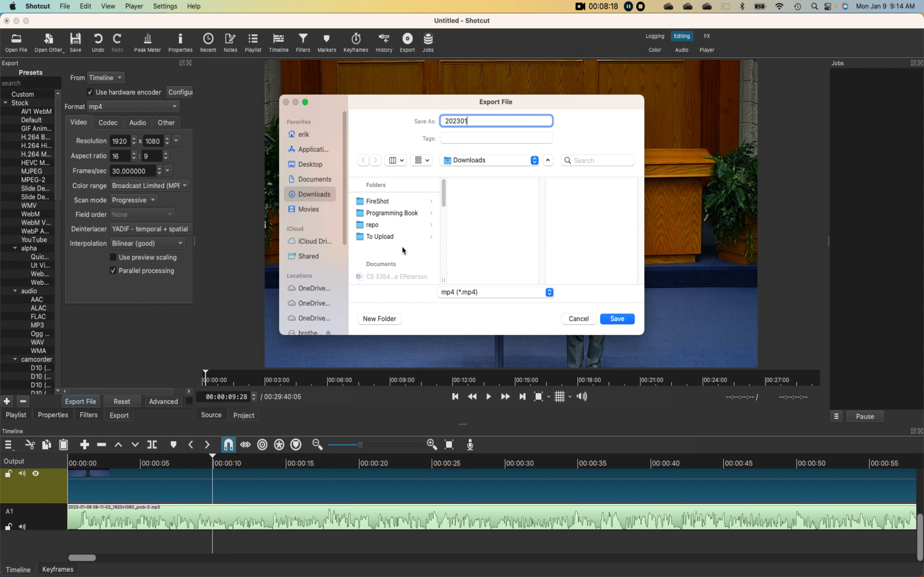
pyautogui.write('08-1-')
pyautogui.write('Why Do')
pyautogui.write('es it Ma')
pyautogui.write('tter')
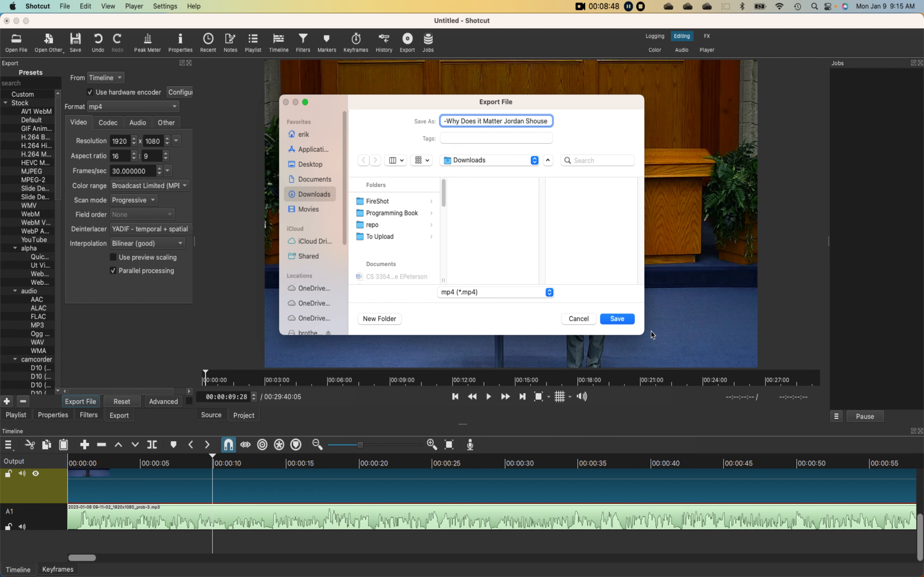
pyautogui.click(617, 319)
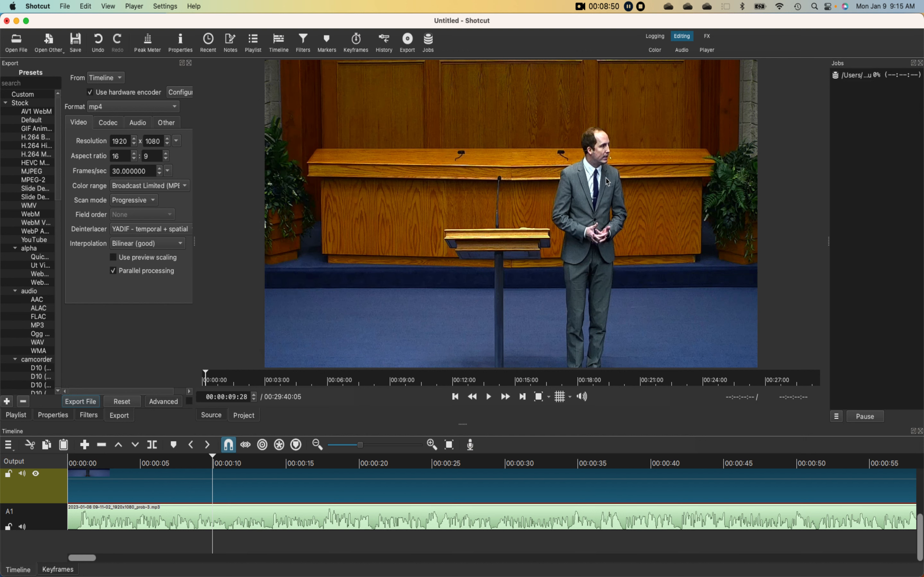